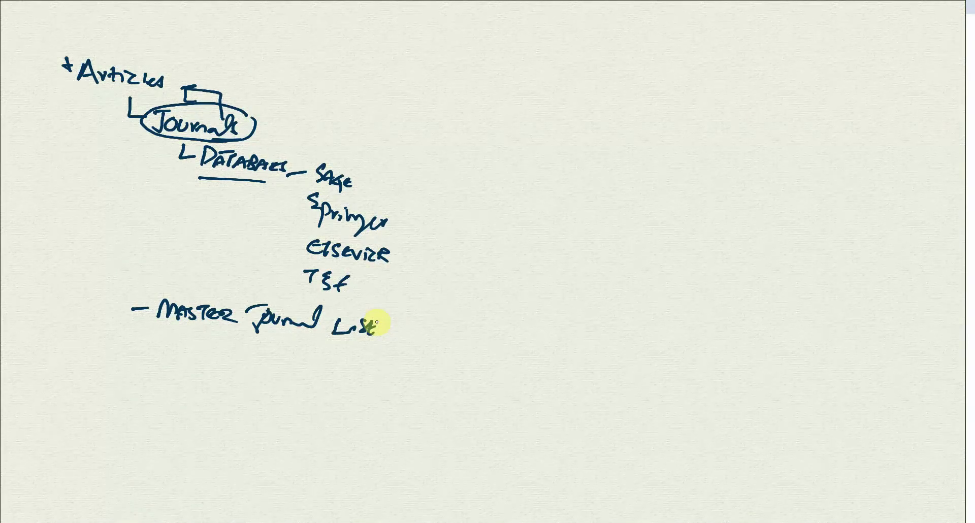
Step: Leave the articles-journals-databases whiteboard outline and return to Google Scholar in the browser
key(Escape)
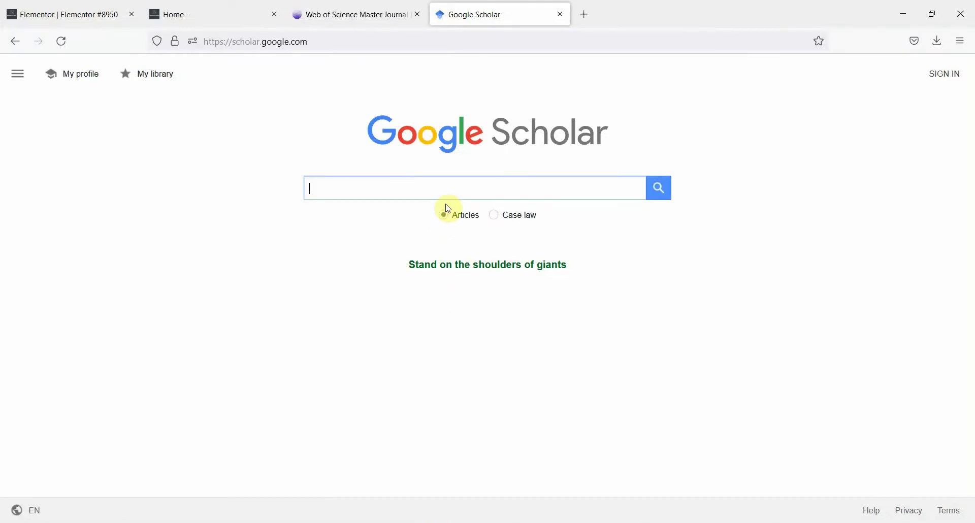
Step: Search Google Scholar for 'Servant Leadership' and copy the journal name 'Journal of Management Research' from a result
text(Servant Leadership)
key(Return)
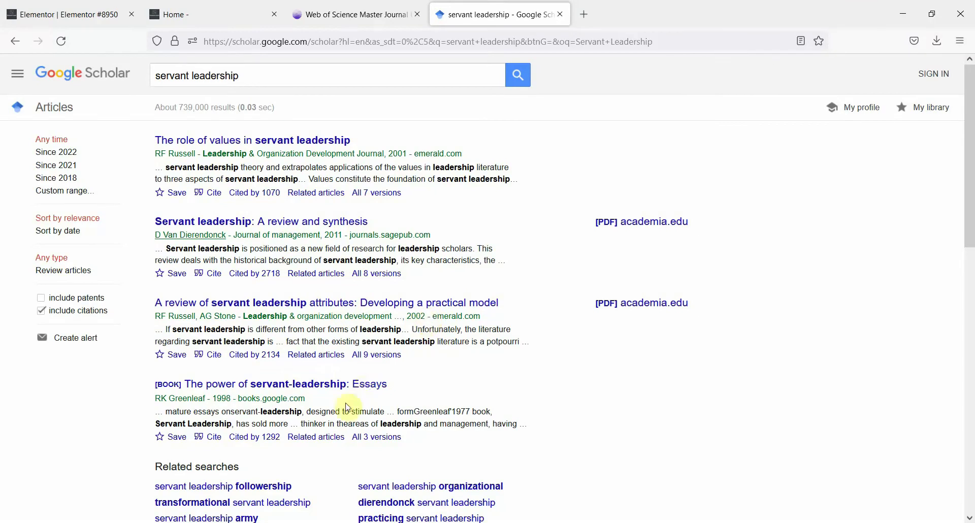
drag(970, 144, 970, 313)
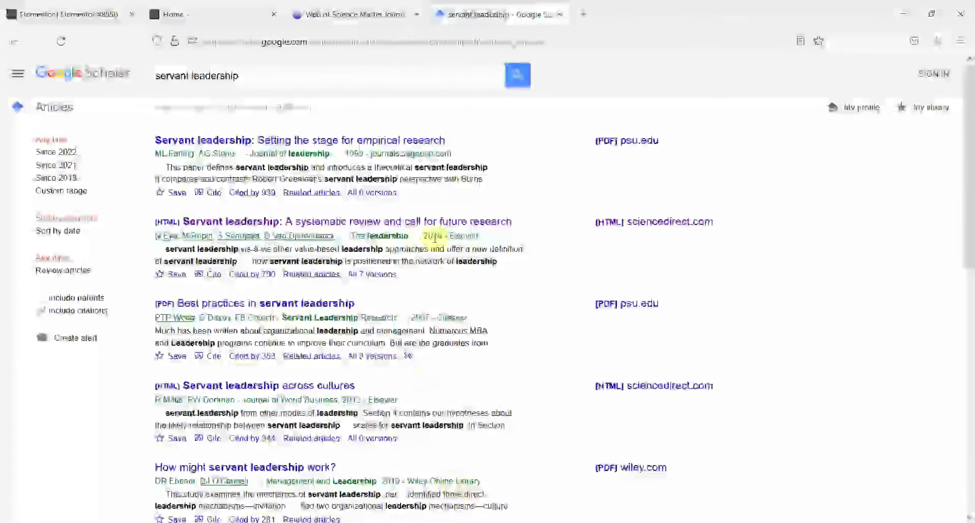
scroll(614, 343, down, 8)
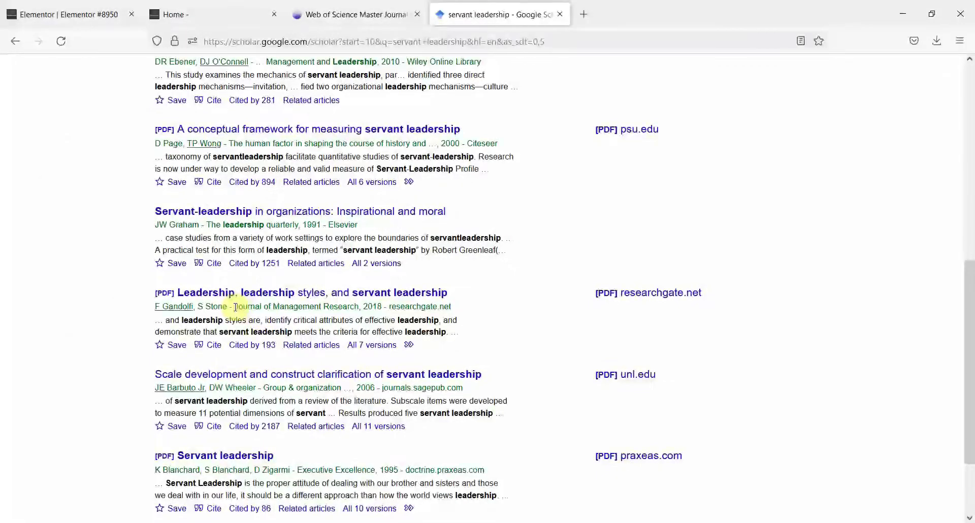
drag(233, 307, 360, 306)
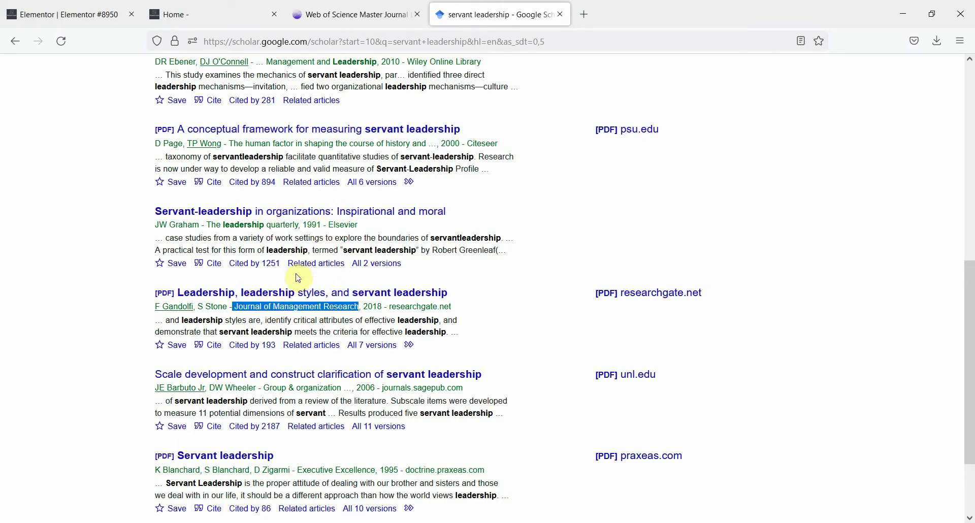
right_click(294, 308)
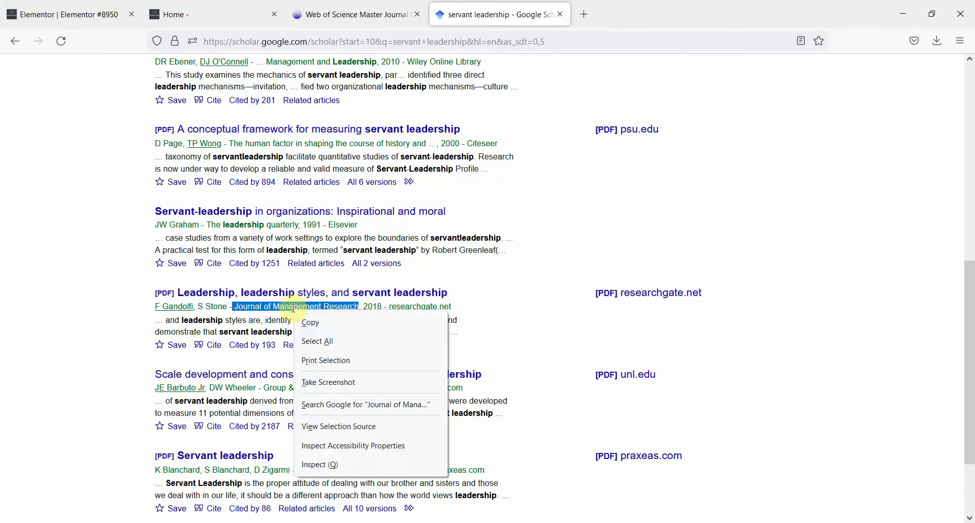
click(311, 322)
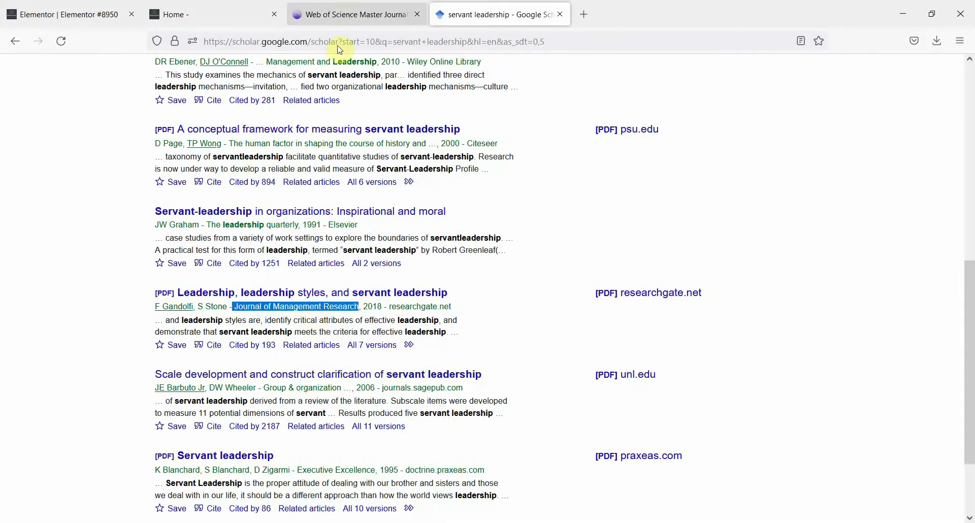
Step: Search the Master Journal List for the pasted title 'Journal of Management Research'
click(345, 14)
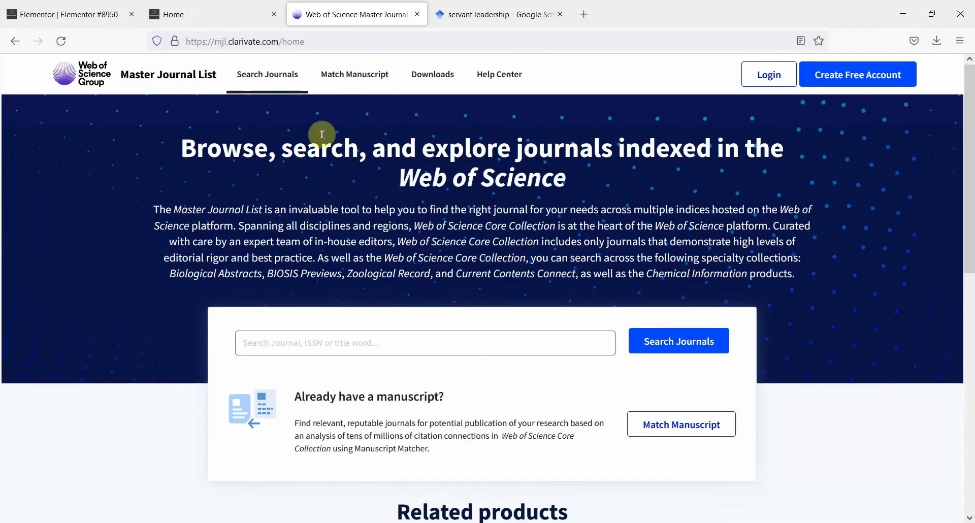
click(514, 340)
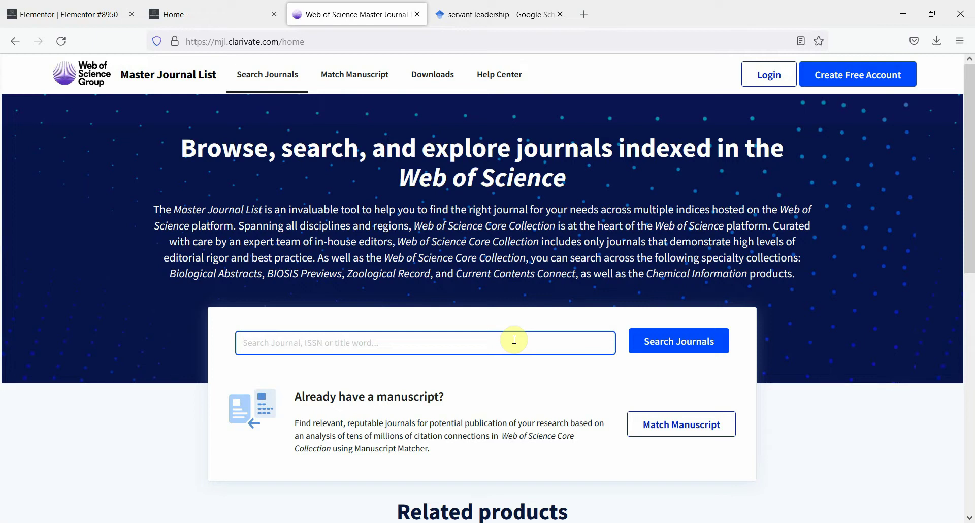
key(ctrl+v)
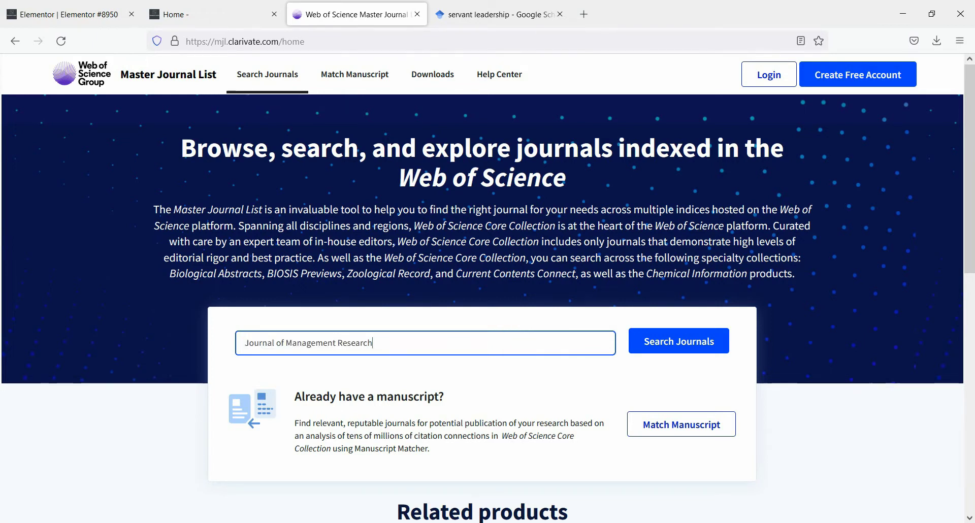
click(678, 346)
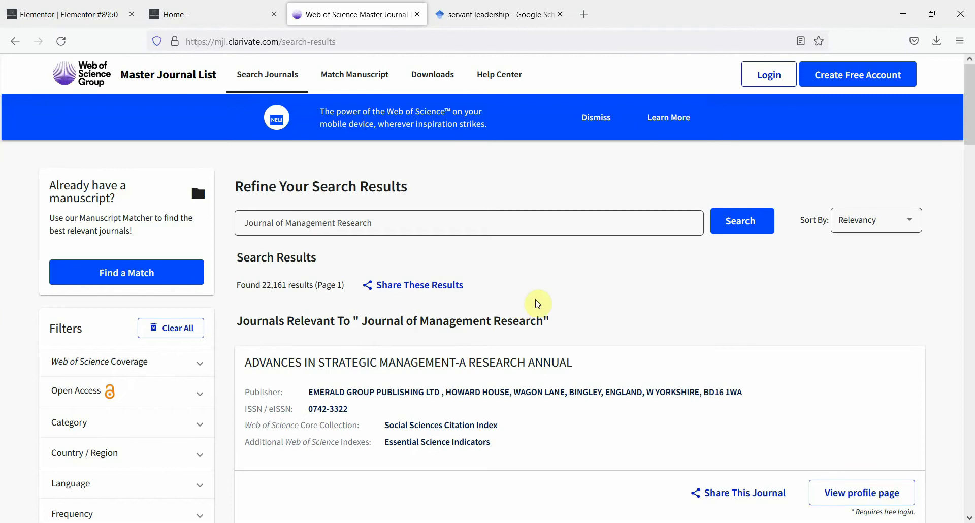
drag(971, 125, 970, 81)
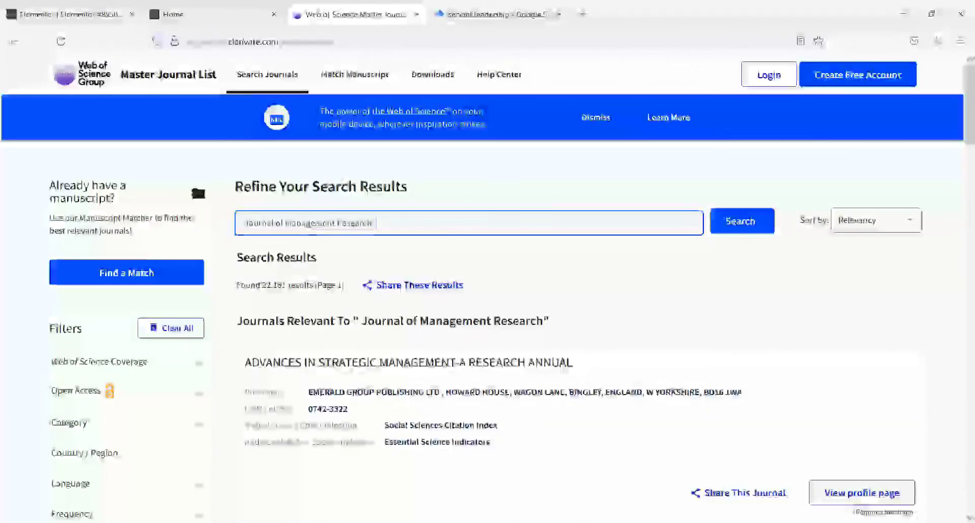
Step: Re-run it as an exact quoted title, which finds 0 results, then clear the title text
text(")
key(Home)
text(")
key(Return)
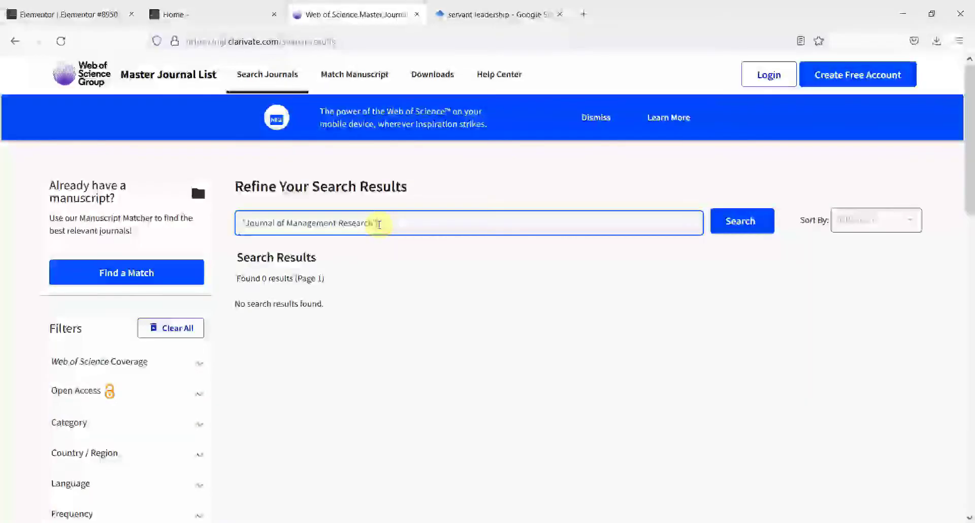
key(BackSpace)
key(BackSpace)
key(BackSpace)
key(BackSpace)
key(BackSpace)
key(BackSpace)
key(BackSpace)
key(BackSpace)
key(BackSpace)
key(BackSpace)
key(BackSpace)
key(BackSpace)
key(BackSpace)
key(BackSpace)
key(BackSpace)
key(BackSpace)
key(BackSpace)
key(BackSpace)
key(BackSpace)
key(BackSpace)
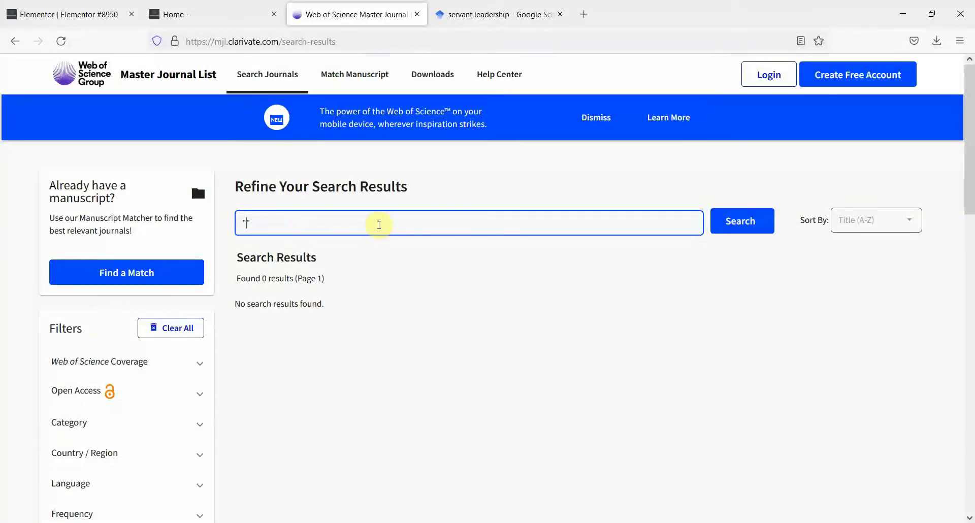
Step: Copy 'The leadership quarterly' from Scholar and search it as an exact title, finding LEADERSHIP QUARTERLY indexed
click(495, 14)
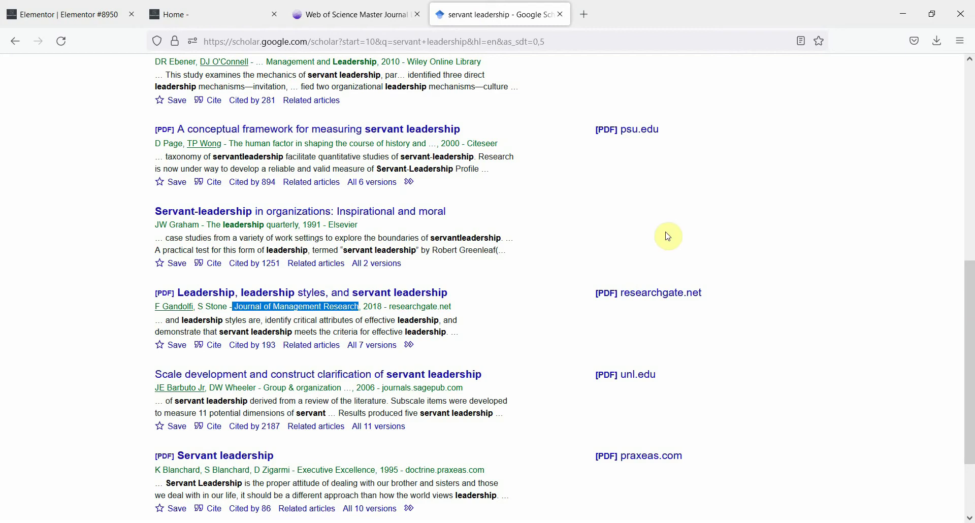
drag(208, 225, 293, 223)
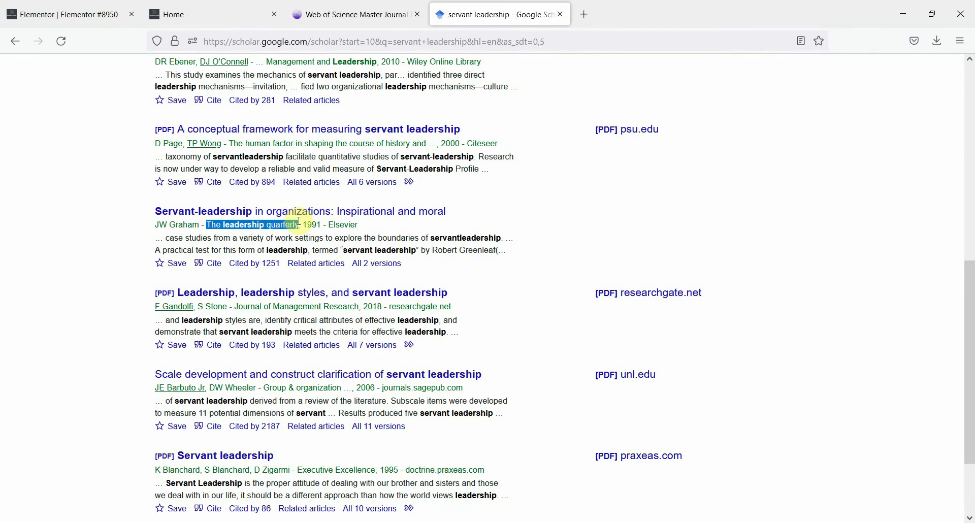
click(366, 12)
click(308, 212)
text(")
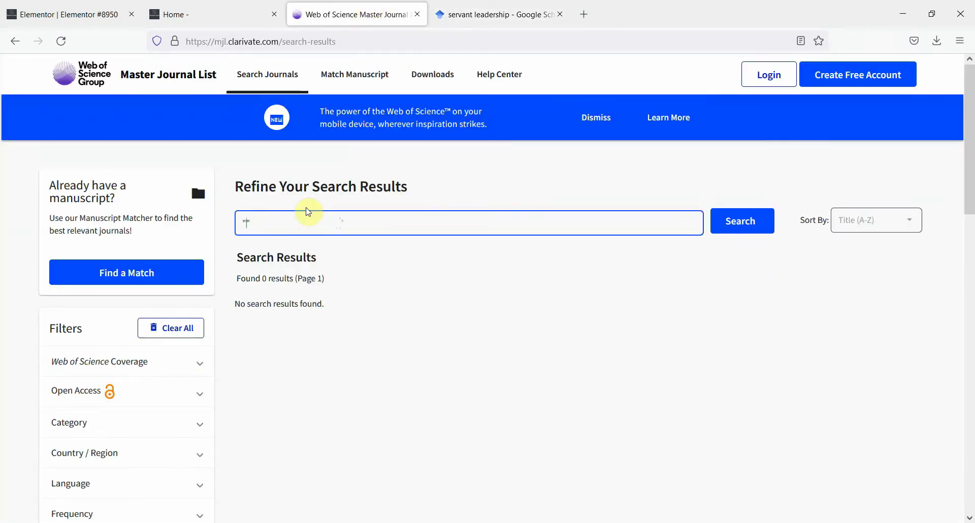
key(ctrl+v)
key(Return)
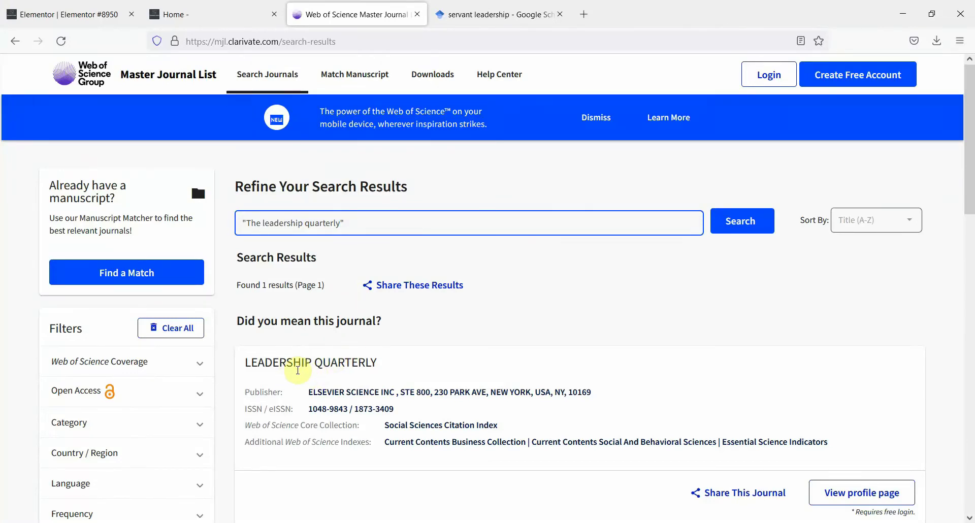
key(BackSpace)
key(BackSpace)
key(BackSpace)
key(BackSpace)
key(BackSpace)
key(BackSpace)
key(BackSpace)
key(BackSpace)
key(BackSpace)
key(BackSpace)
key(BackSpace)
key(BackSpace)
key(BackSpace)
key(BackSpace)
key(BackSpace)
key(BackSpace)
key(BackSpace)
key(BackSpace)
key(BackSpace)
key(BackSpace)
key(ctrl+v)
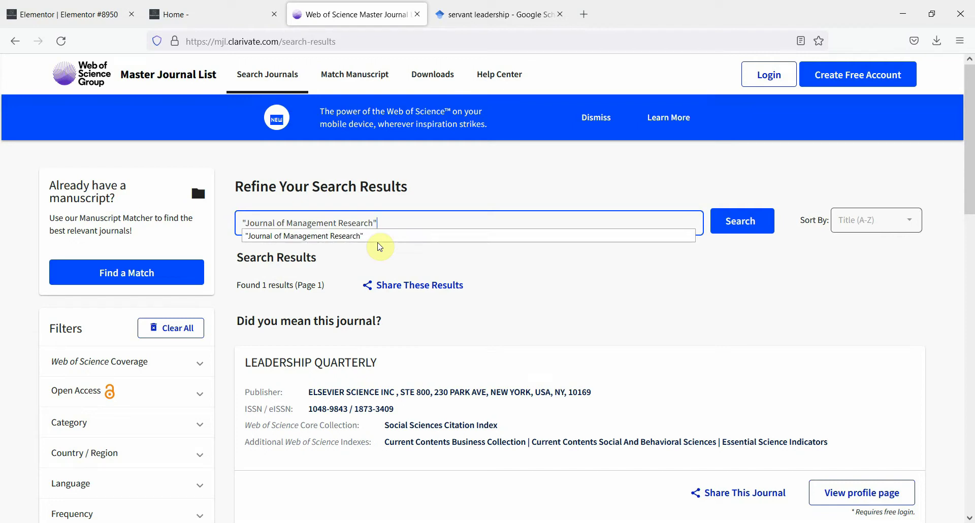
Step: Dismiss the search suggestion, expand the Open Access filter, and go back to the Master Journal List home page
click(407, 265)
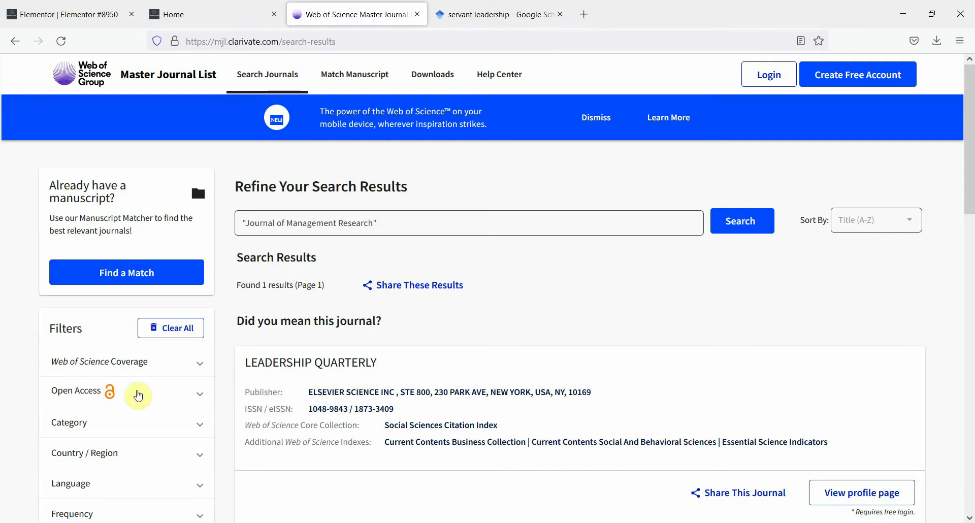
click(199, 395)
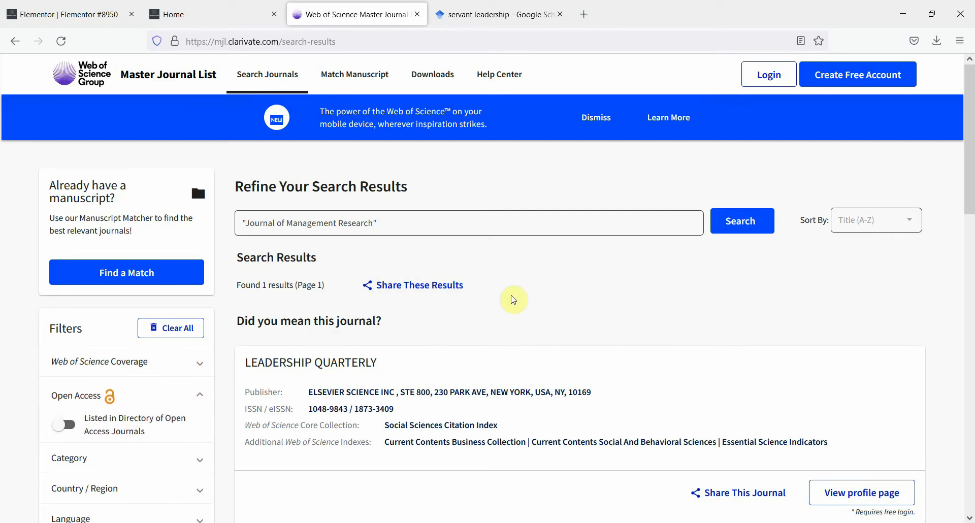
drag(970, 157, 970, 112)
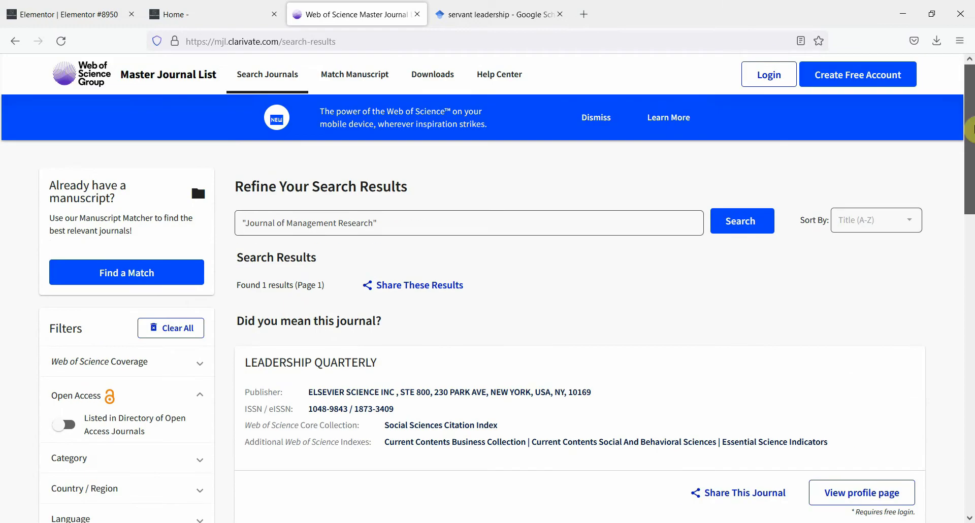
click(462, 224)
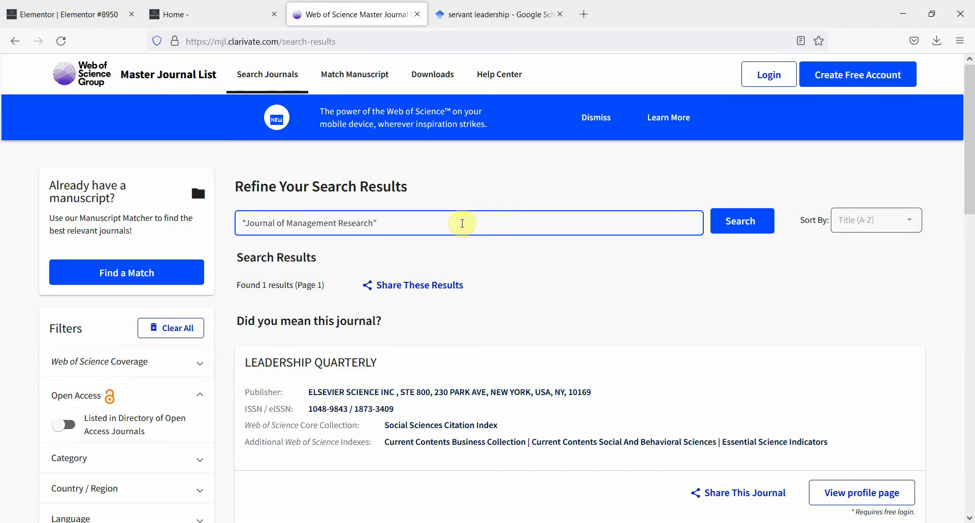
click(157, 77)
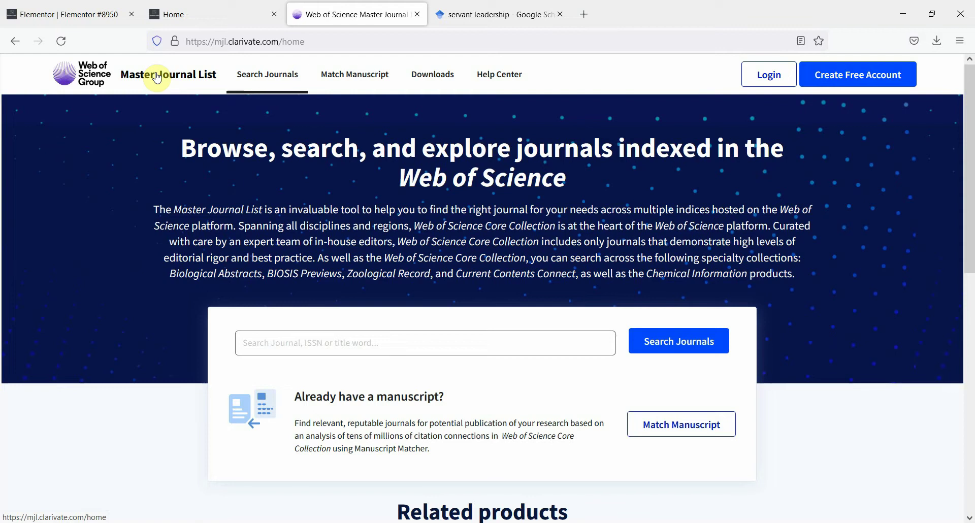
Step: Search the Master Journal List for 'Leadership', fixing a typo, and review matches headed by SAGE's LEADERSHIP
click(285, 348)
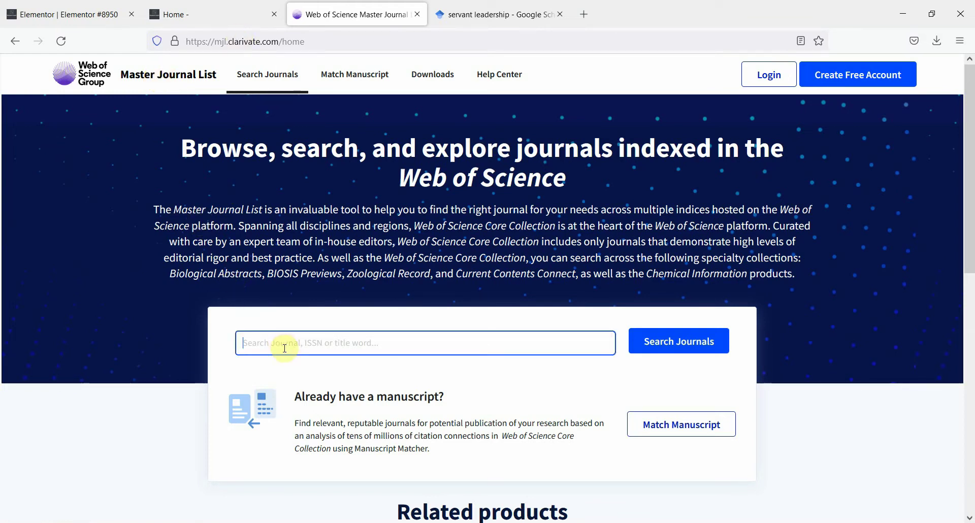
text(Leader)
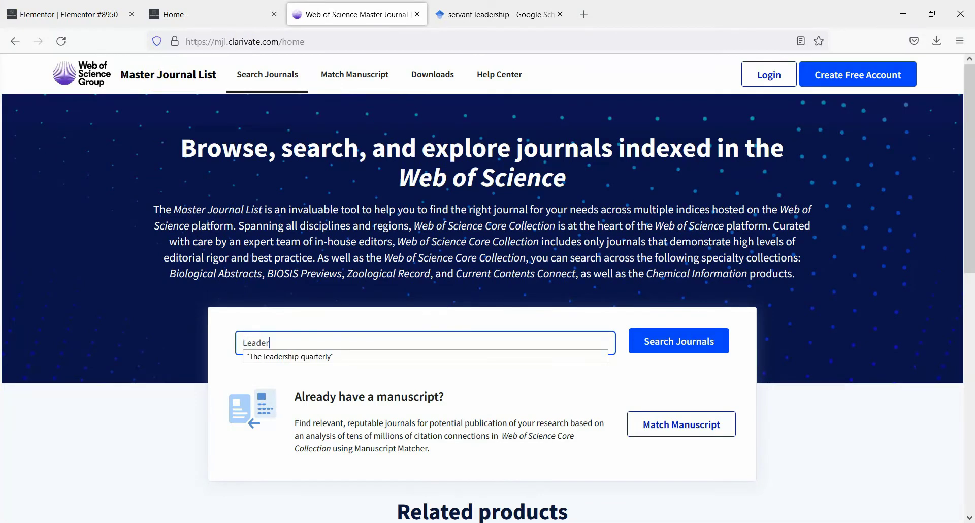
text(shi[p)
key(Return)
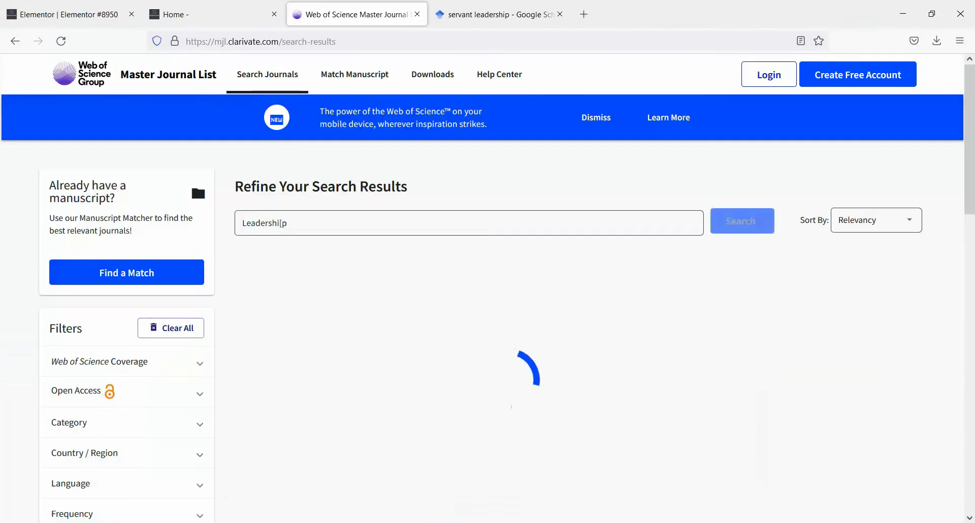
click(323, 227)
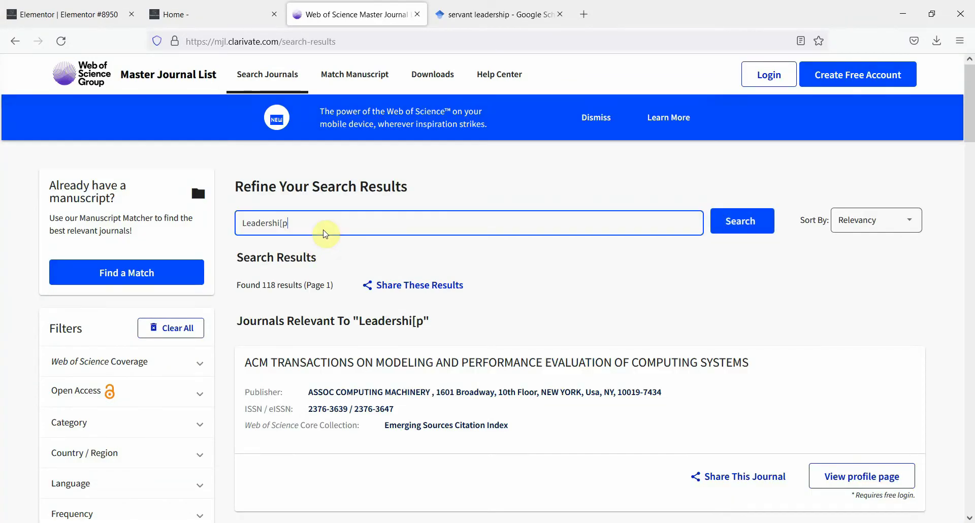
key(Left)
key(BackSpace)
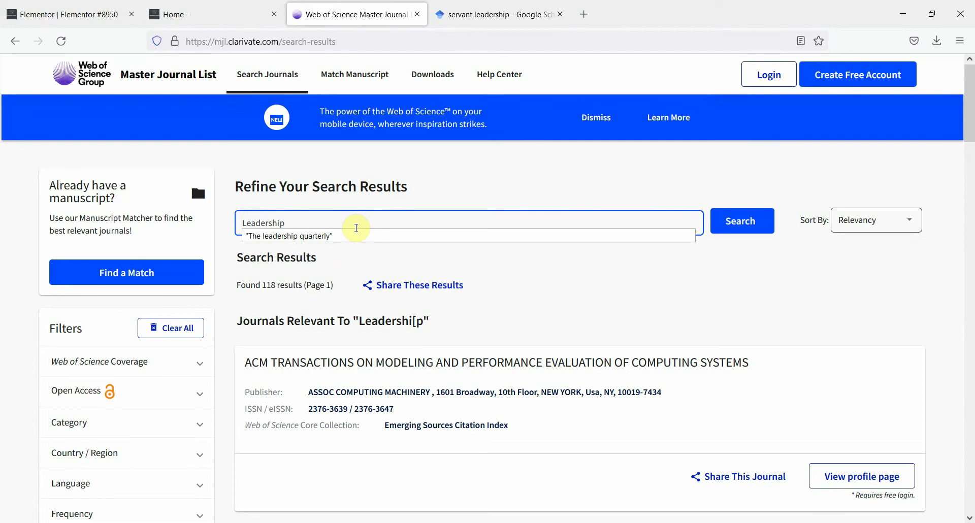
key(Return)
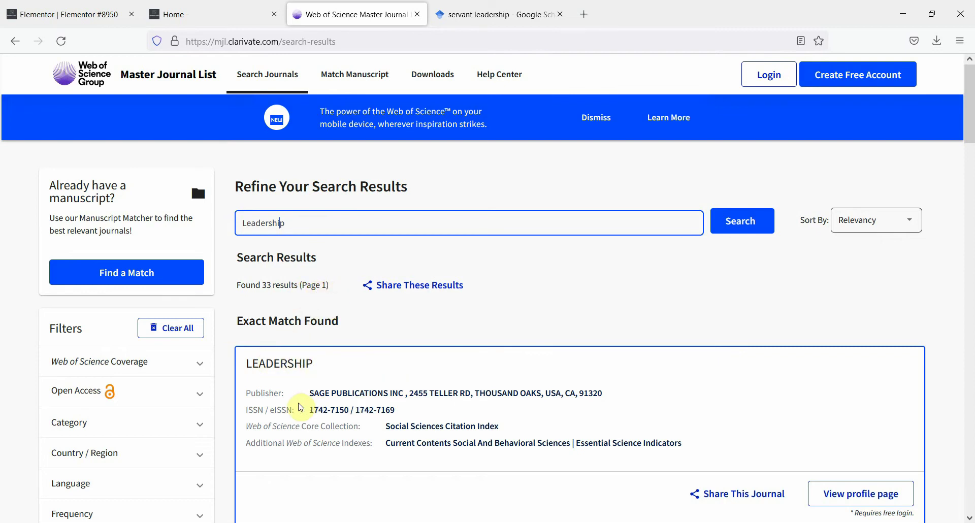
drag(970, 99, 964, 118)
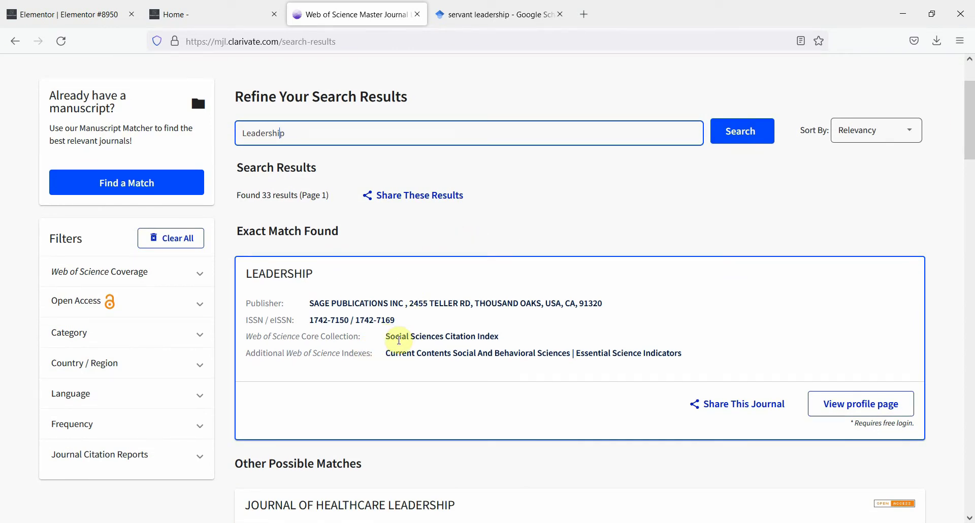
mouse_move(971, 145)
mouse_down()
mouse_move(971, 500)
mouse_move(971, 224)
mouse_up()
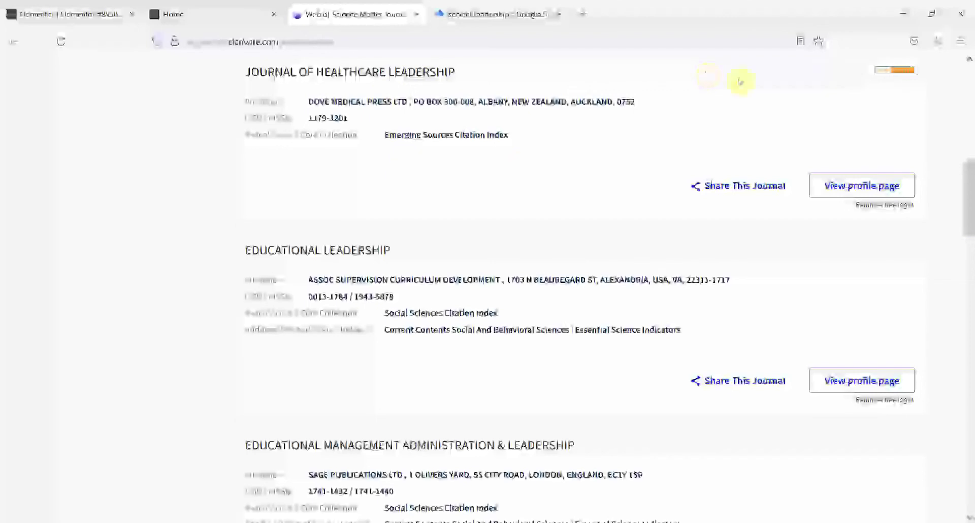
key(alt+Left)
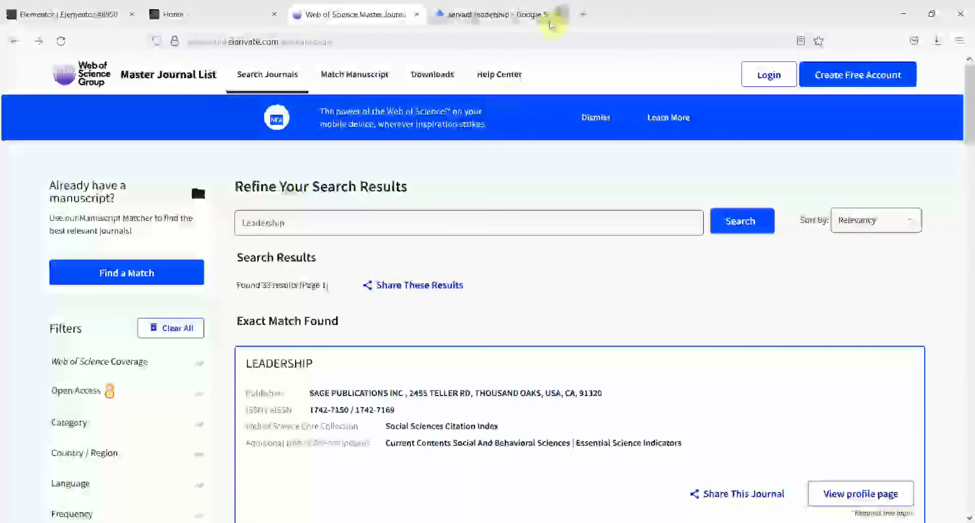
Step: In a new tab, Google 'leadership Journal by Sage' and open the Leadership SAGE Journals page
click(584, 14)
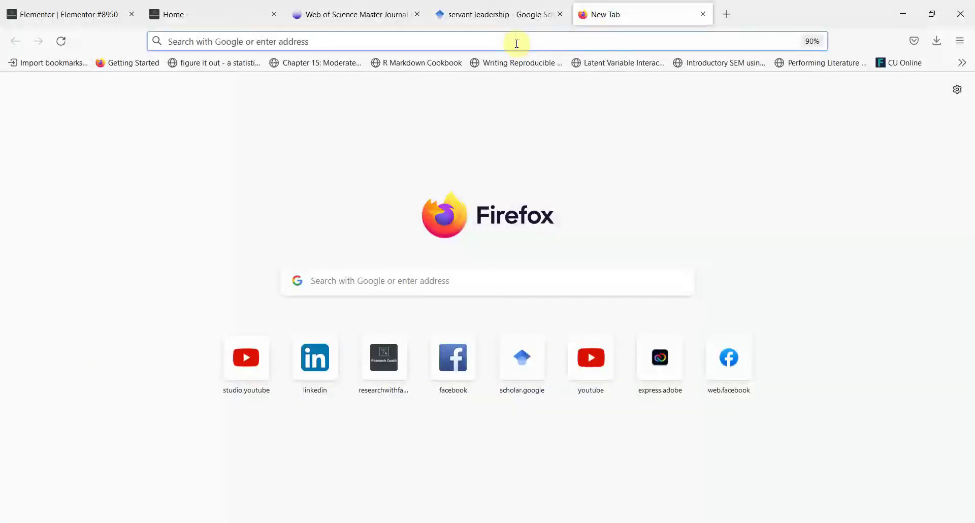
text(leaderhi)
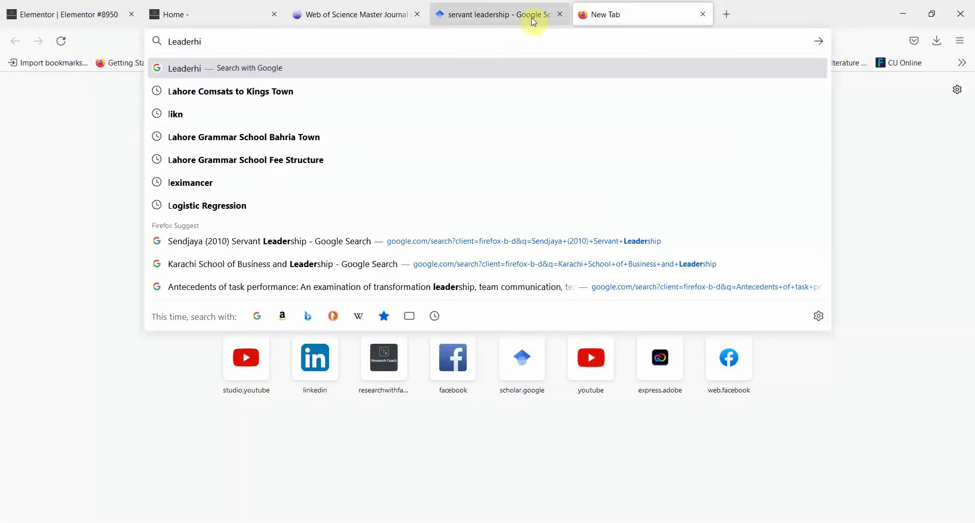
key(BackSpace)
key(BackSpace)
text(ship)
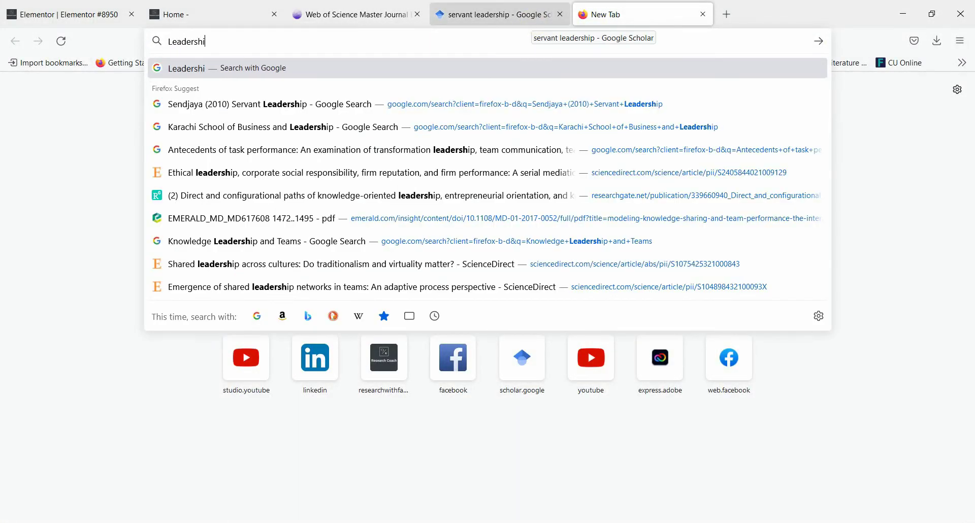
text( Journa)
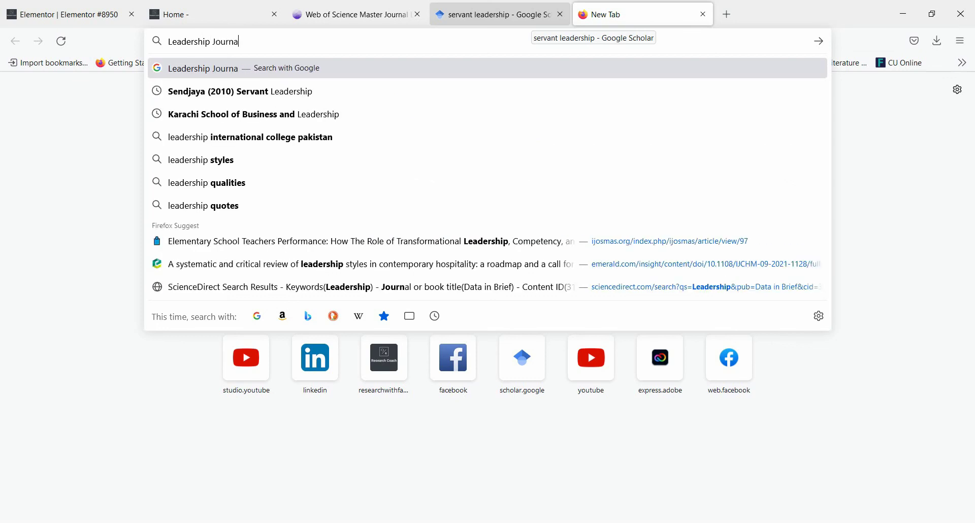
text(l by Sage)
key(Return)
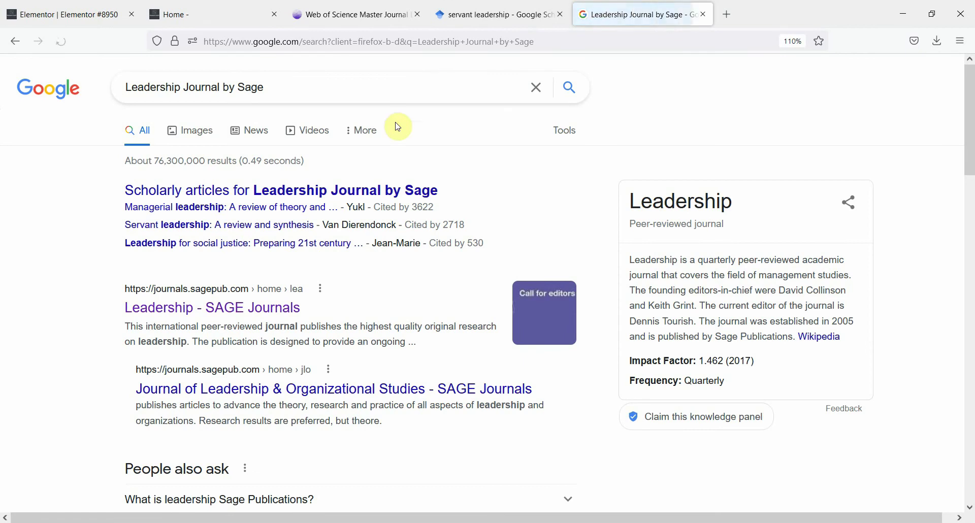
click(190, 311)
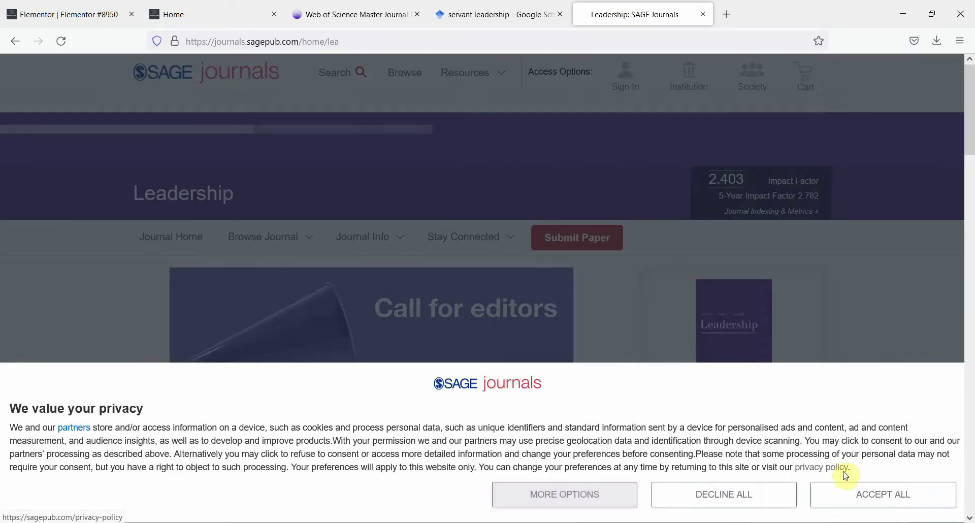
Step: Decline cookies and search the Leadership journal for 'Servant Leadership', yielding 441 results
click(742, 502)
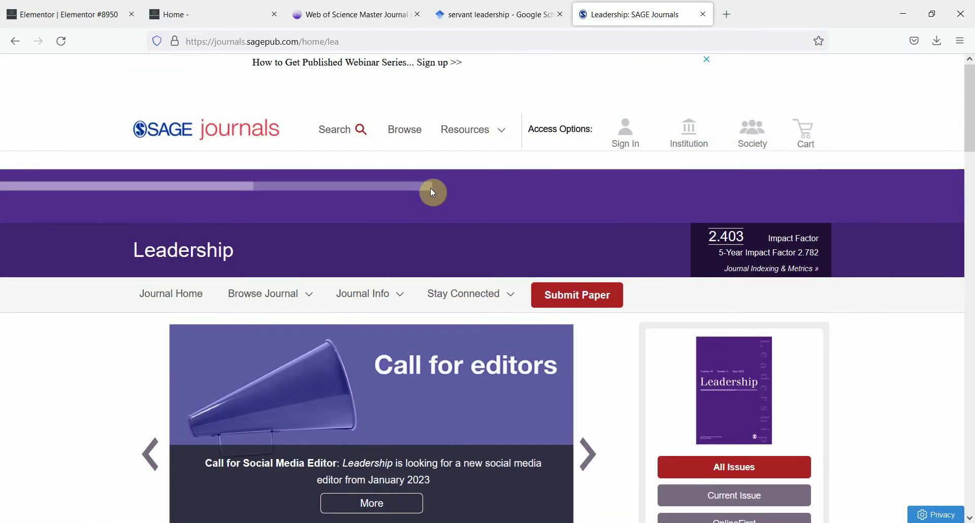
click(355, 140)
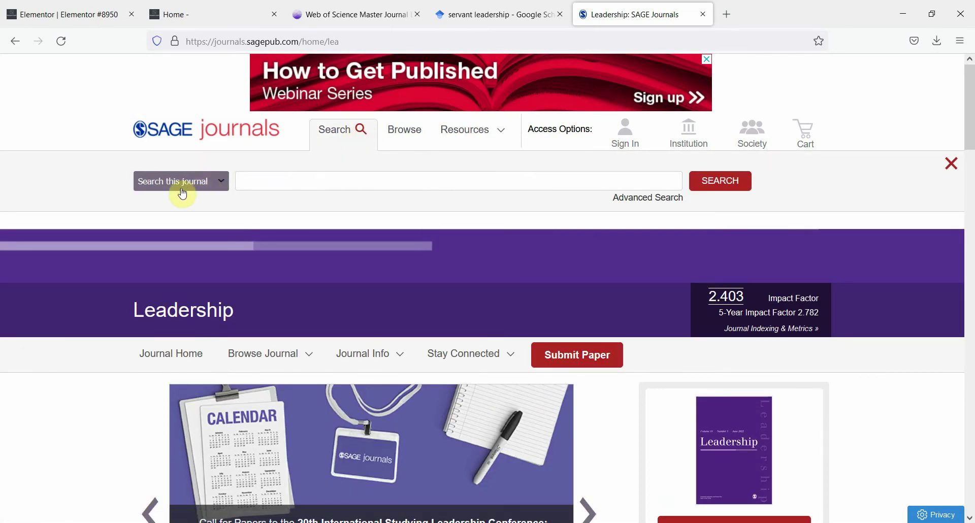
click(258, 177)
text(Servant Leadersh)
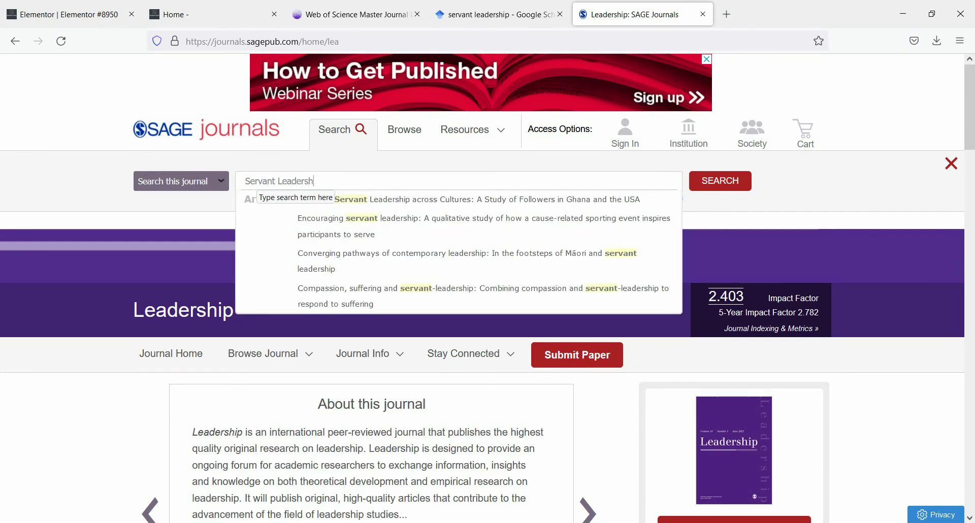
text(ip)
key(Return)
click(258, 177)
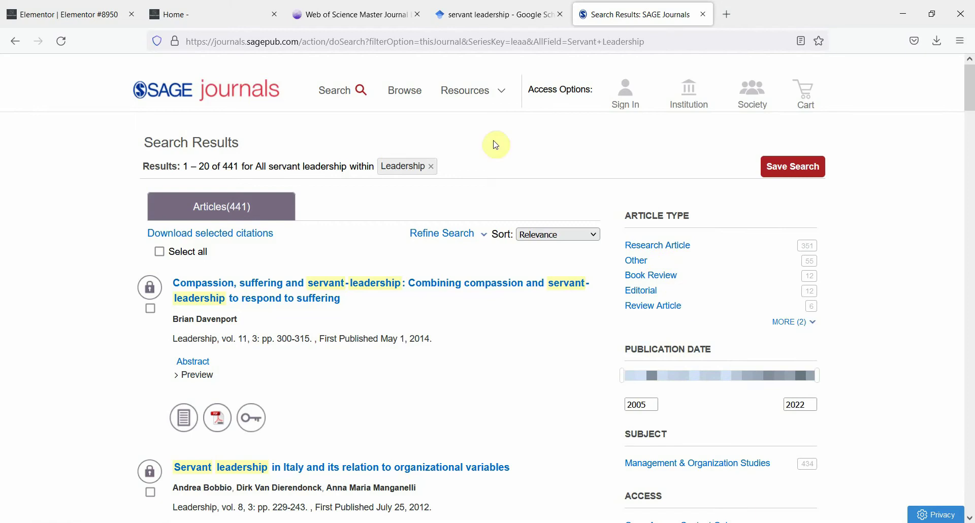
click(351, 15)
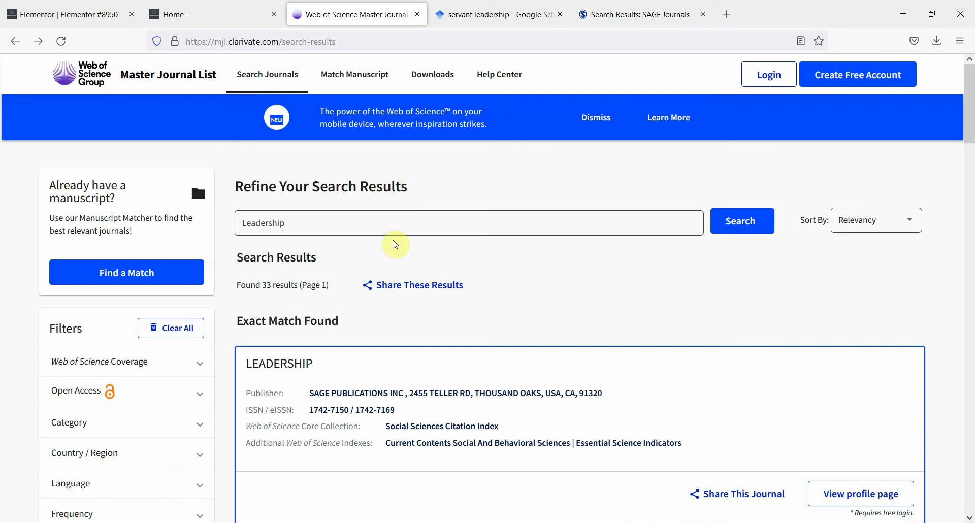
Step: Replace the search term with 'Social Responsibility' and scroll through its 6,458 journal results
drag(374, 222, 237, 235)
text(Social Responsibility)
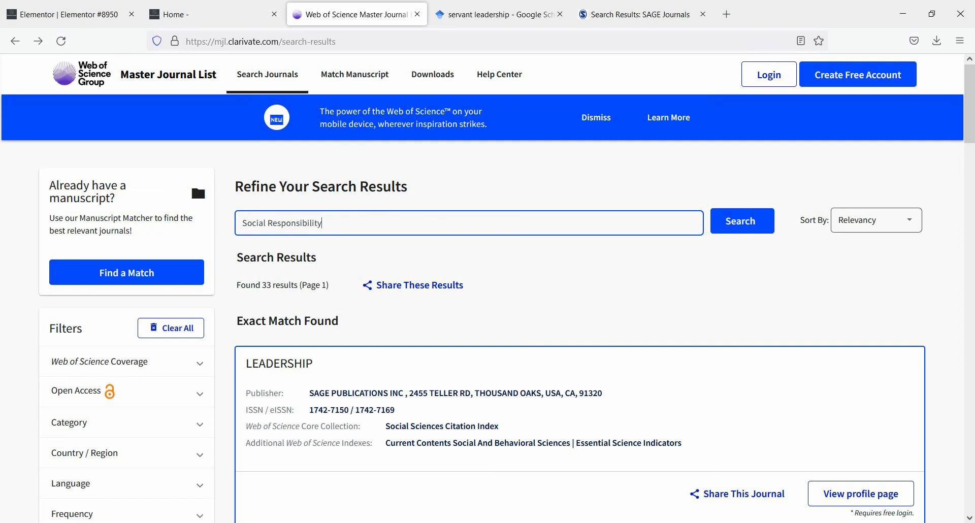
key(Return)
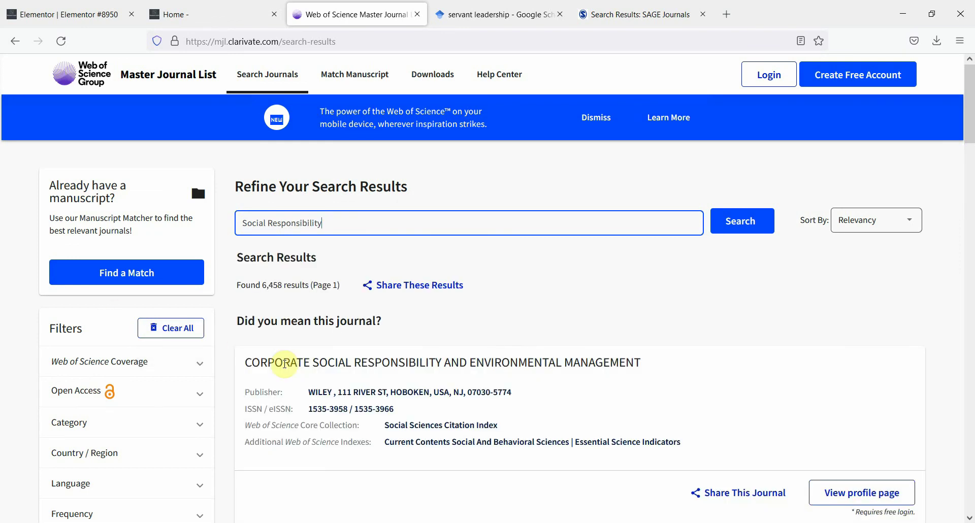
drag(970, 120, 584, 124)
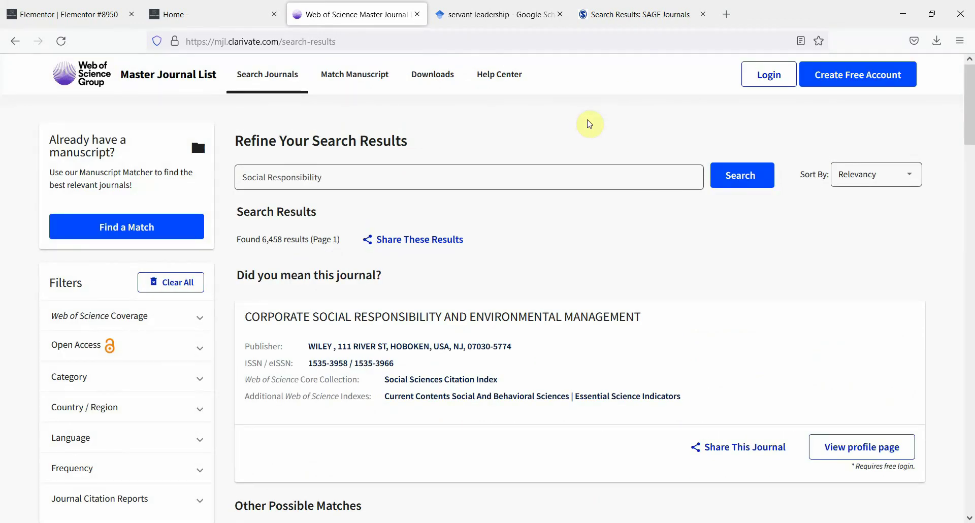